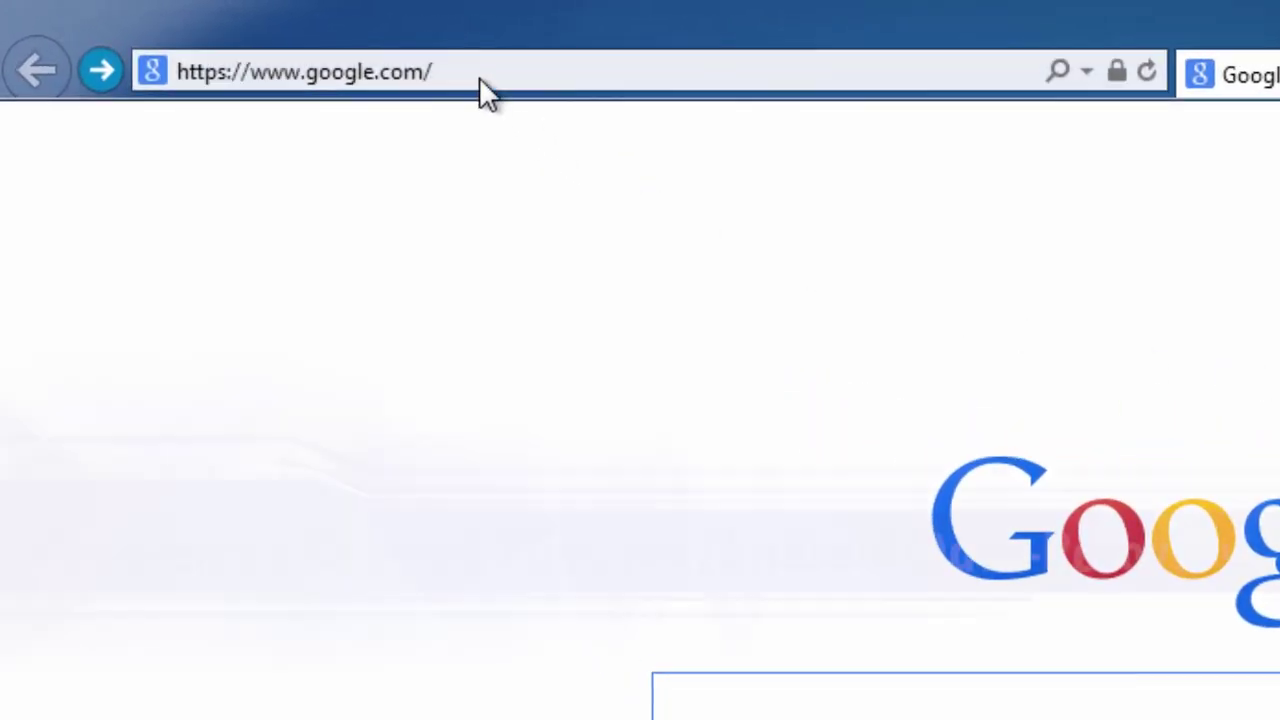
Step: Load the recovering-deleted-files.net Android Data Recovery review and follow its link to Dr.Fone's product page
left_click(479, 77)
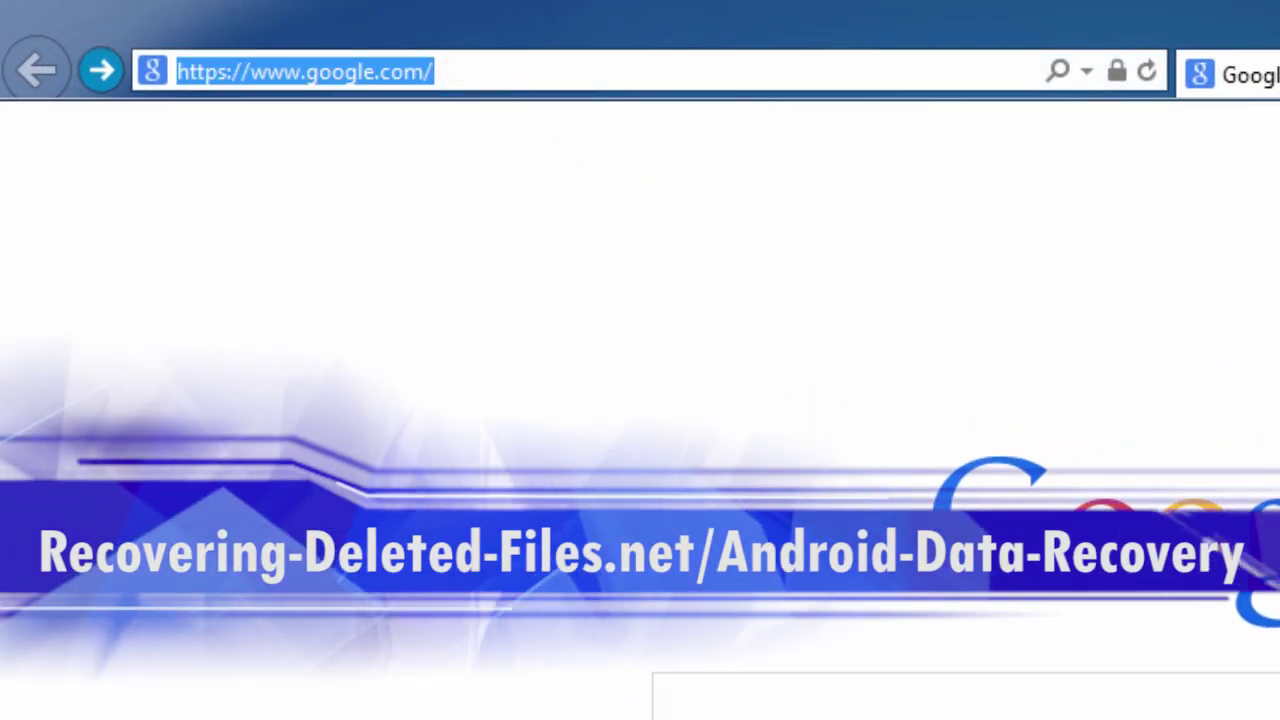
type("recovering-deleted-files.net/")
key("Down")
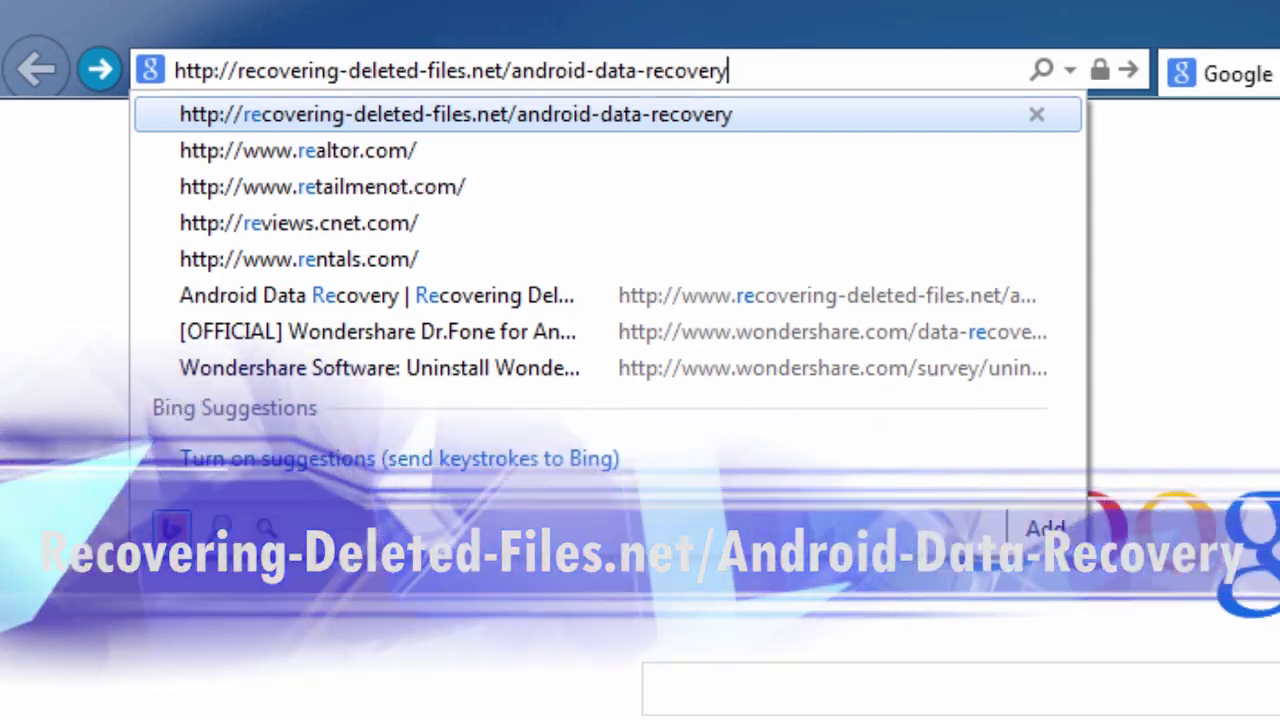
key("Return")
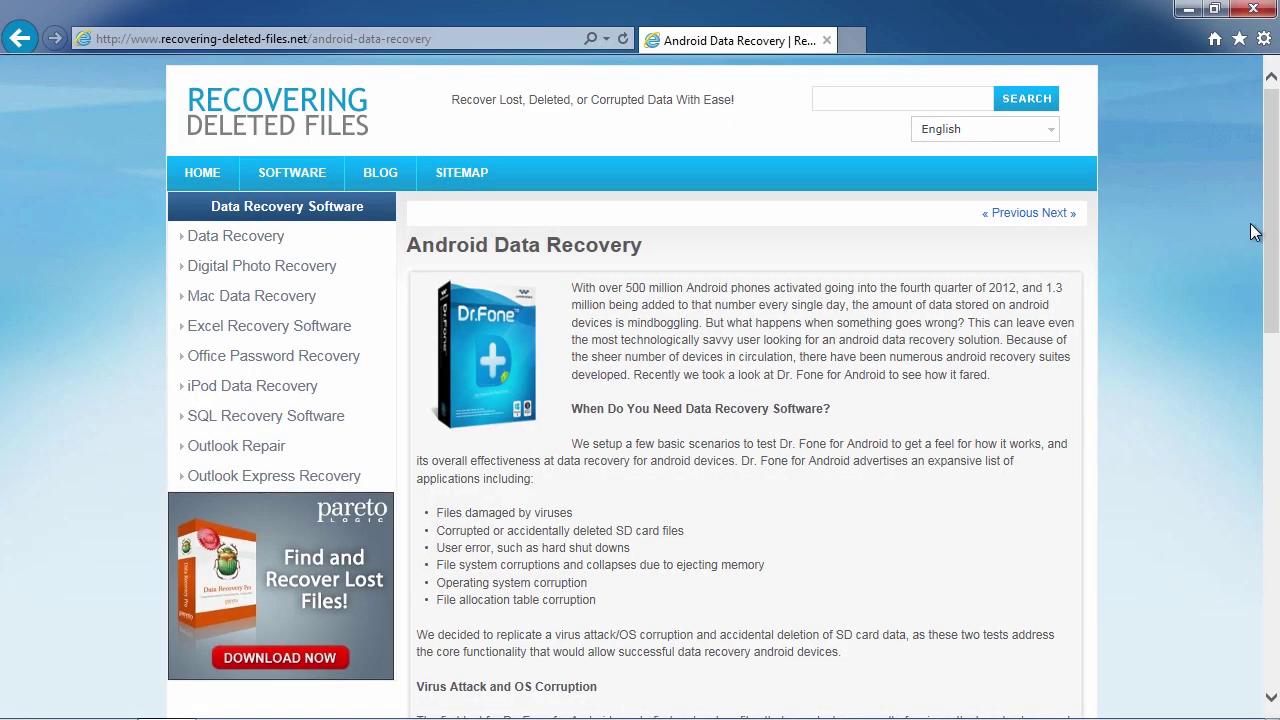
left_click_drag(1268, 225, 1273, 459)
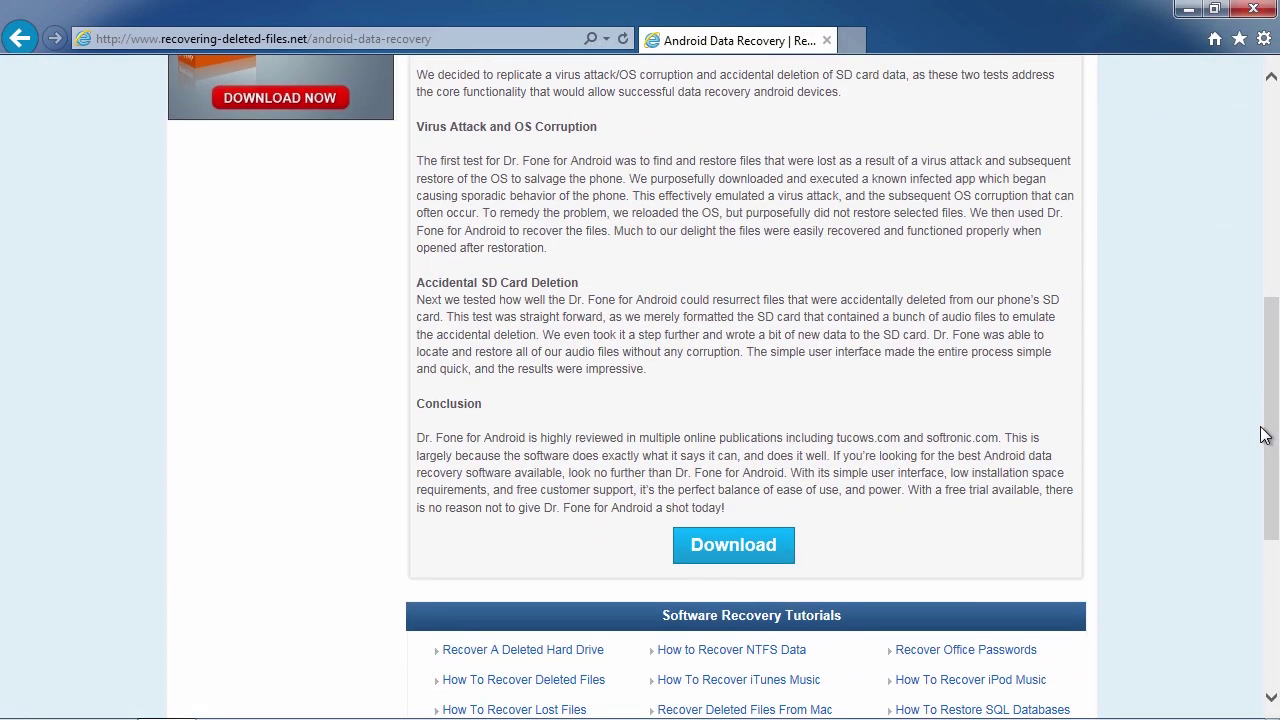
left_click(751, 553)
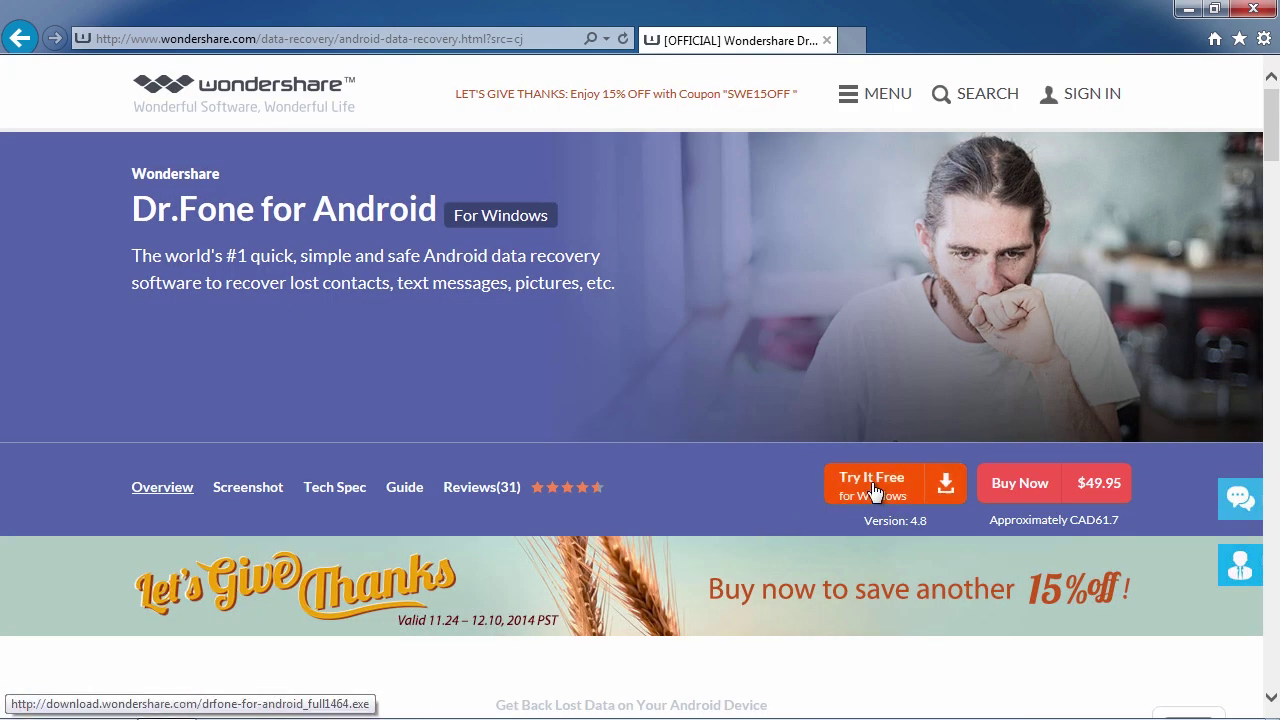
Step: Download the Dr.Fone for Android free-trial installer, saving it to the Desktop
left_click(872, 489)
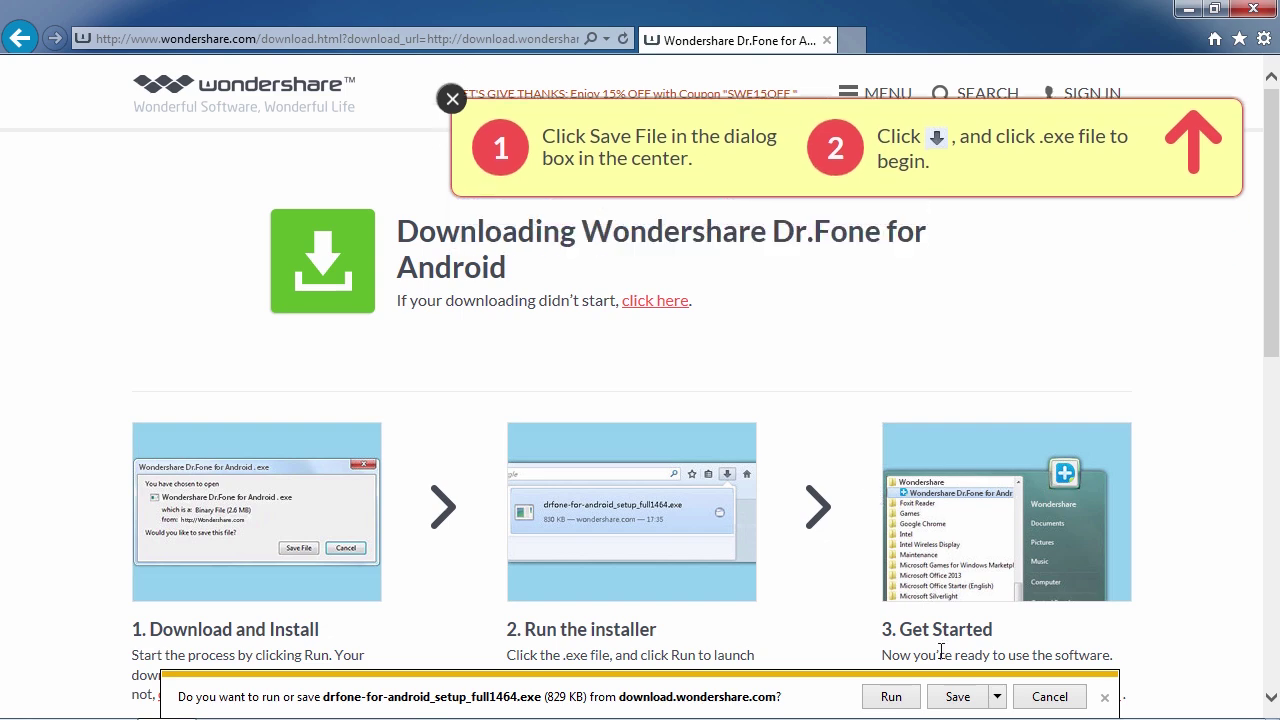
left_click(999, 697)
left_click(1063, 672)
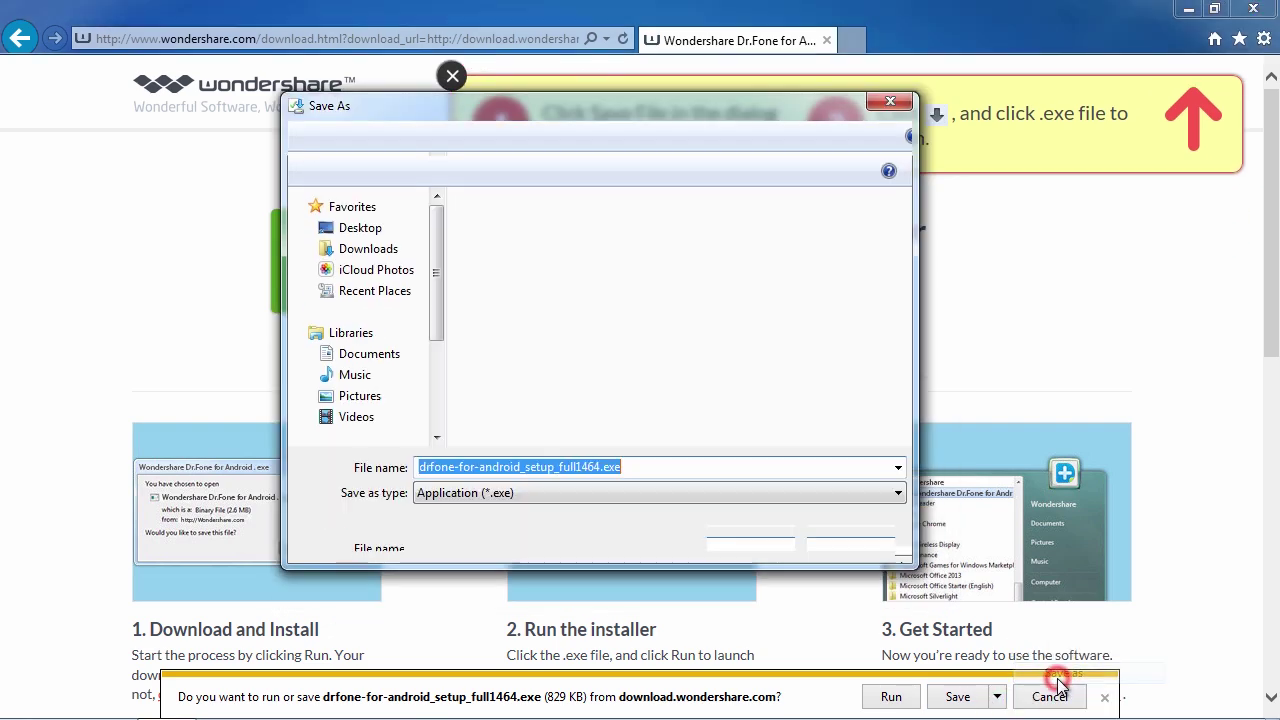
left_click(358, 228)
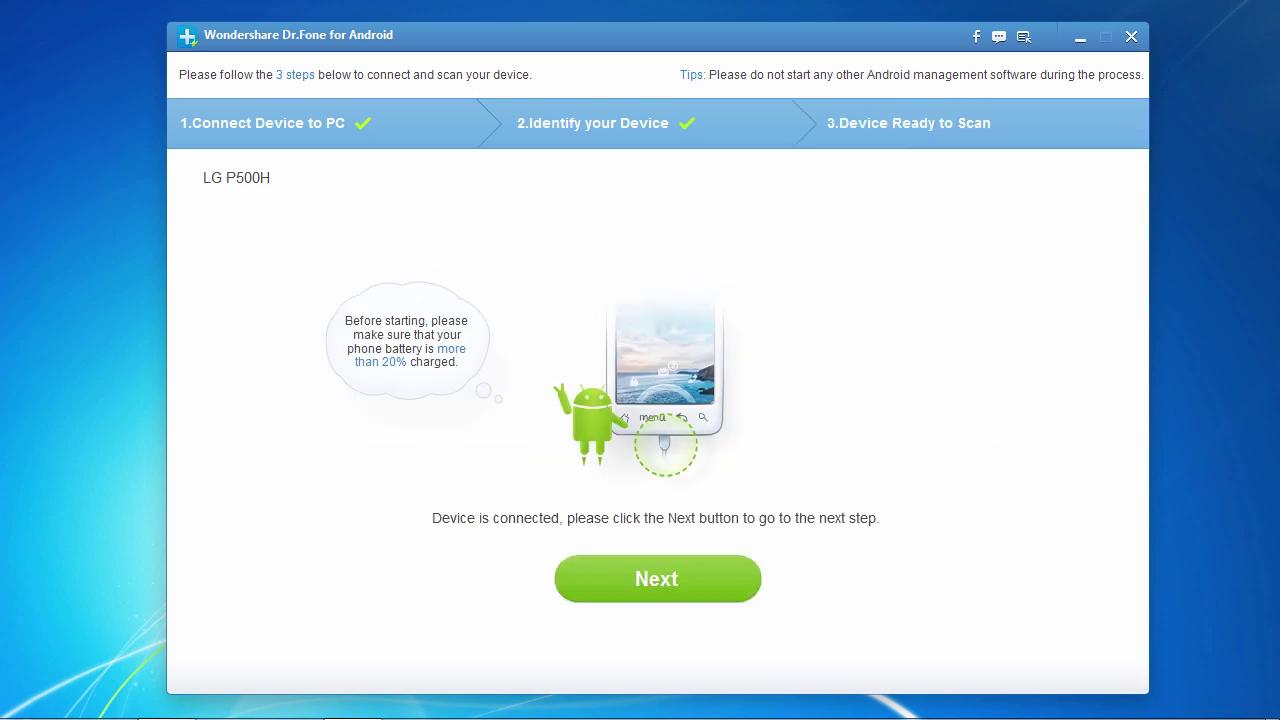
Step: Continue past the 'Device is connected' screen for the LG P500H to file-type selection
left_click(1028, 620)
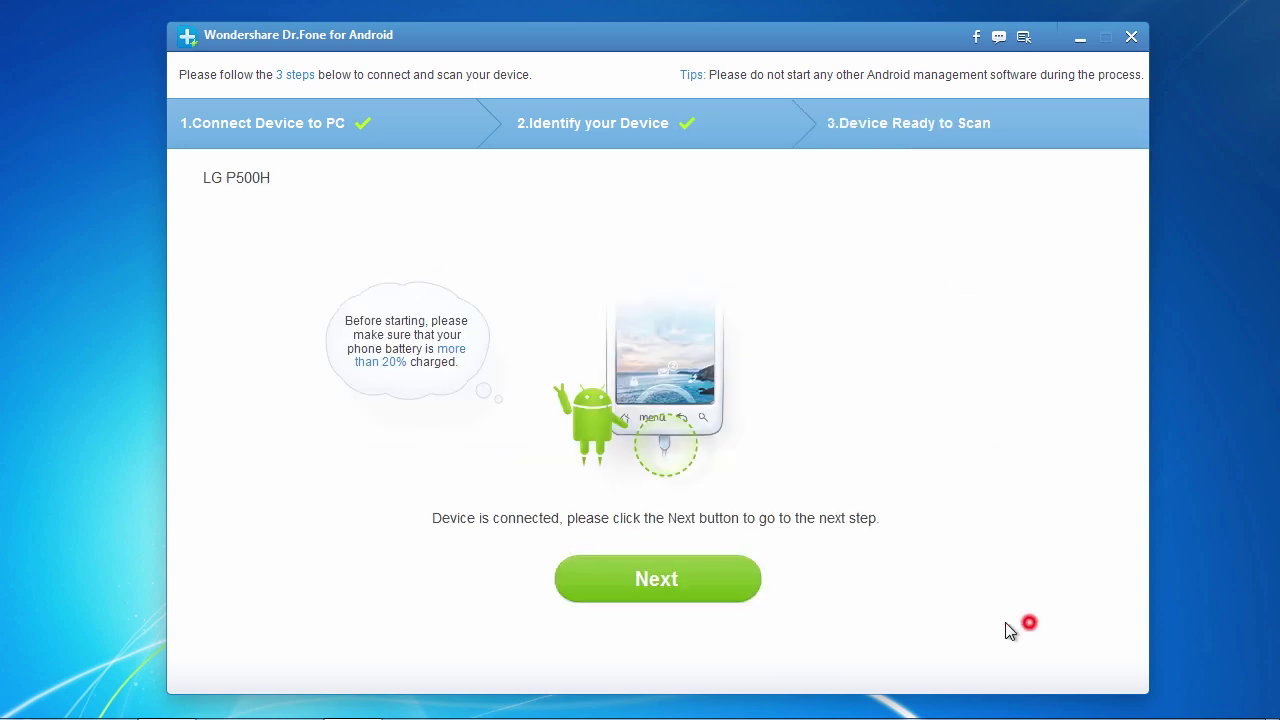
left_click(688, 582)
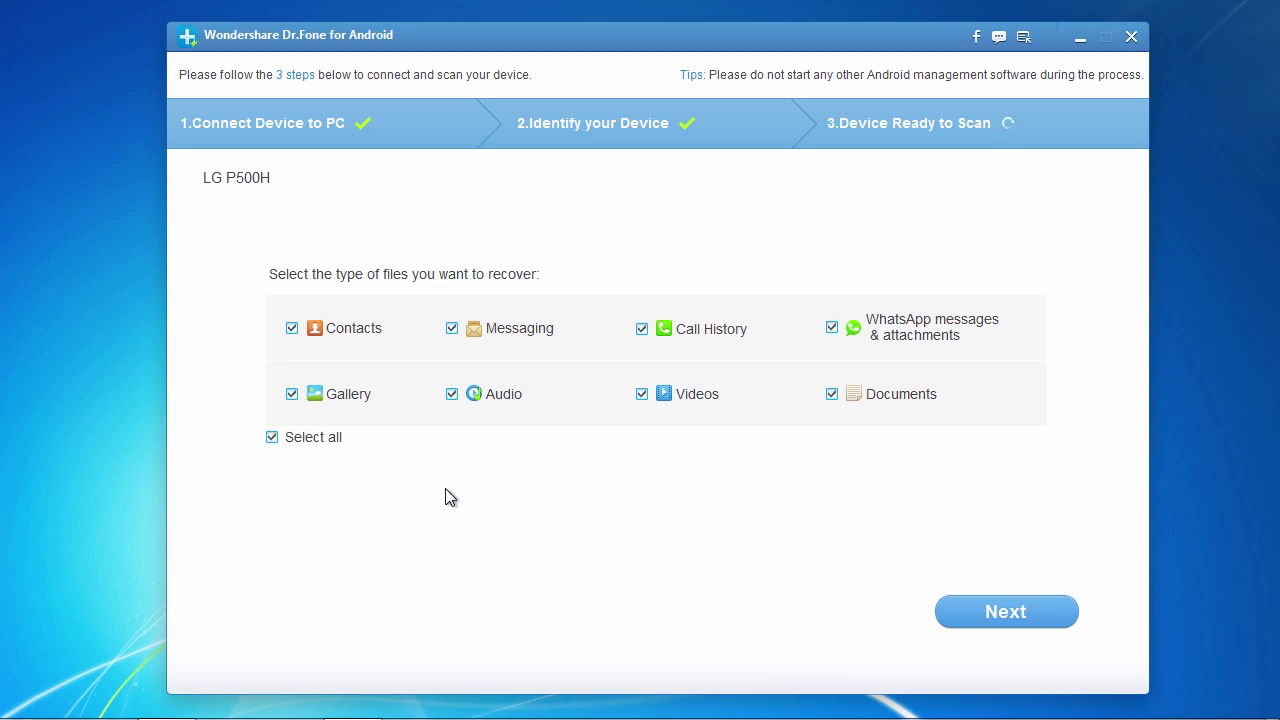
Step: Toggle Contacts, Messaging and Call History, then use Select all to check all eight file types
left_click(291, 328)
left_click(452, 328)
left_click(641, 328)
left_click(272, 438)
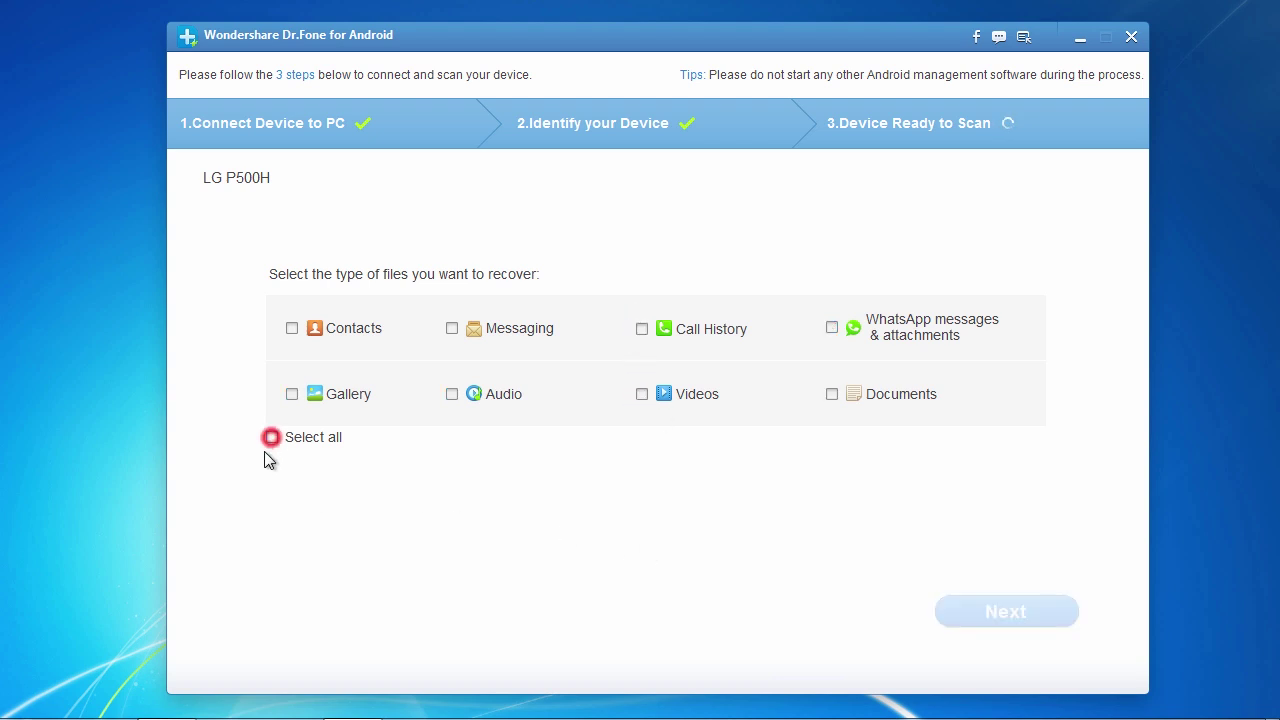
left_click(272, 438)
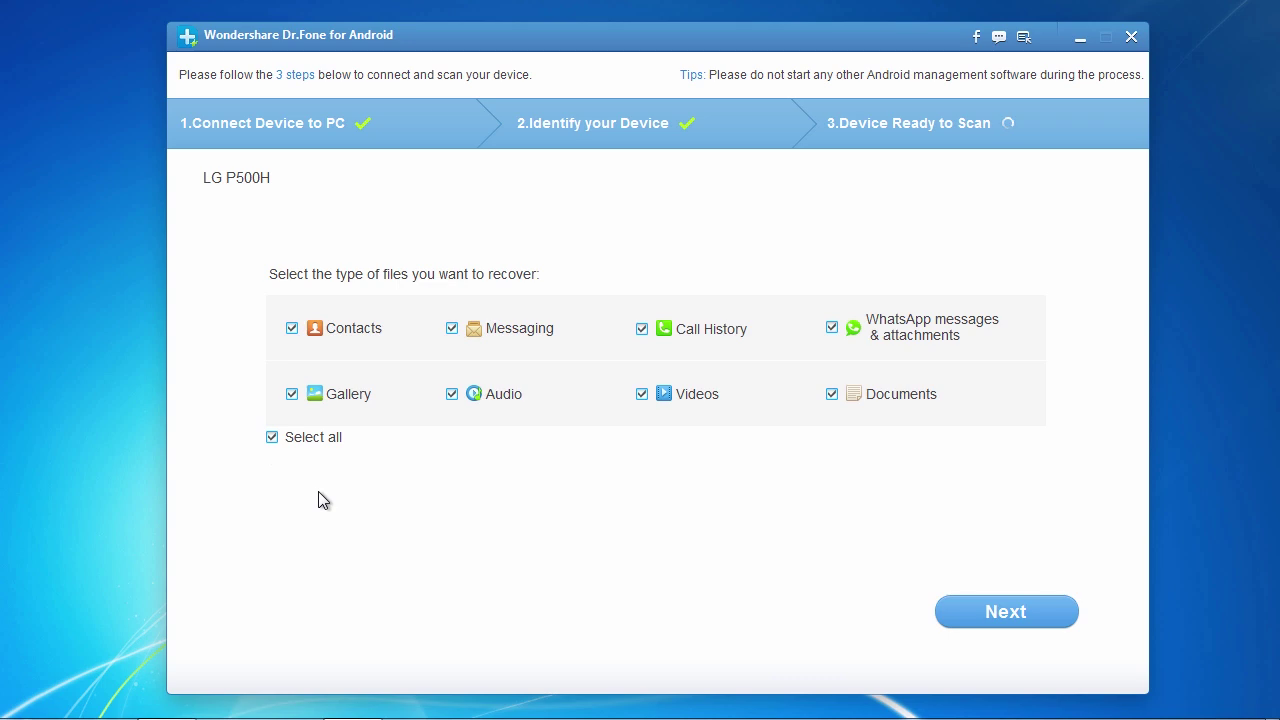
left_click(985, 615)
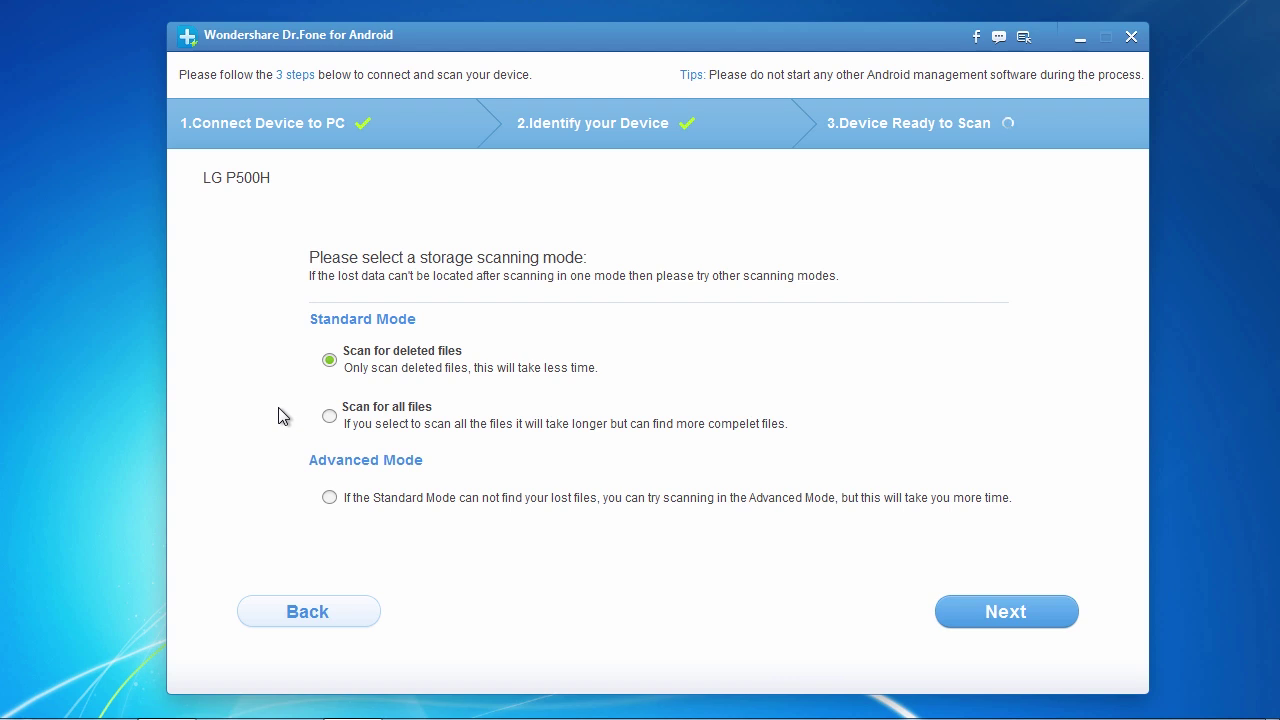
Step: Choose Standard Mode's 'Scan for deleted files' and scan the LG P500H
left_click(329, 416)
left_click(331, 362)
left_click(1013, 612)
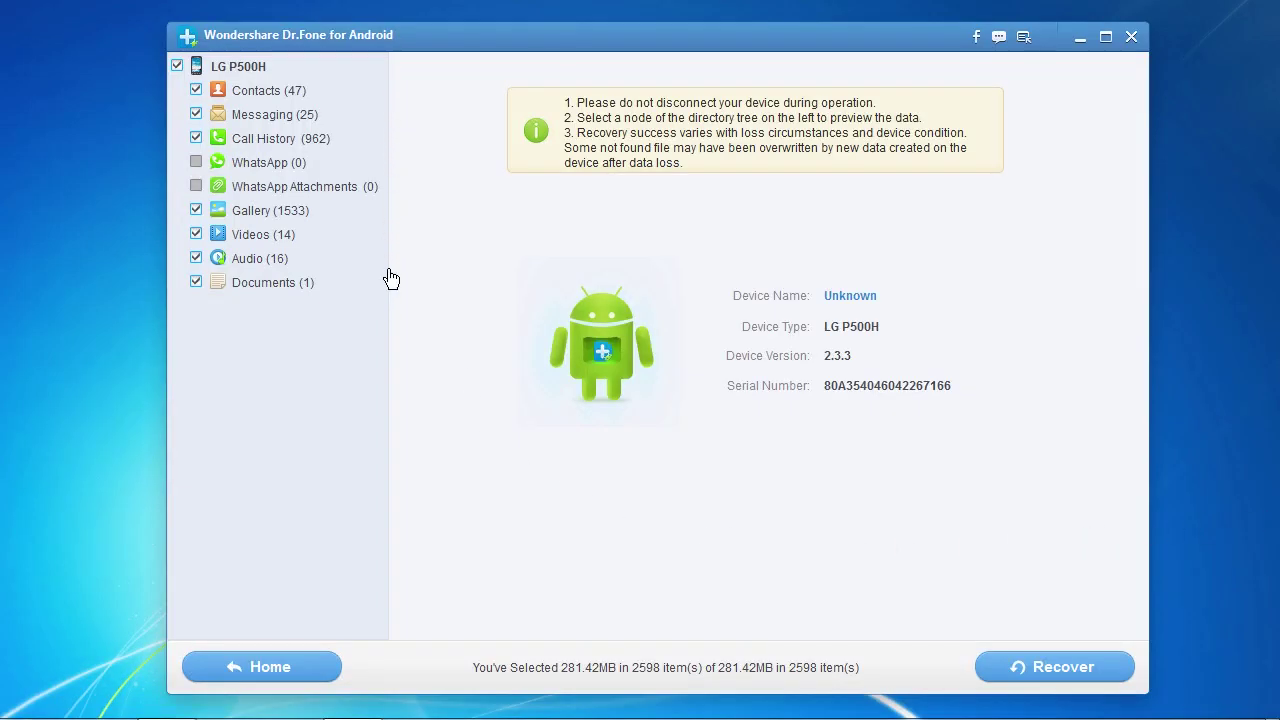
Step: Preview the recovered Contacts, Gallery and Videos categories
left_click(252, 93)
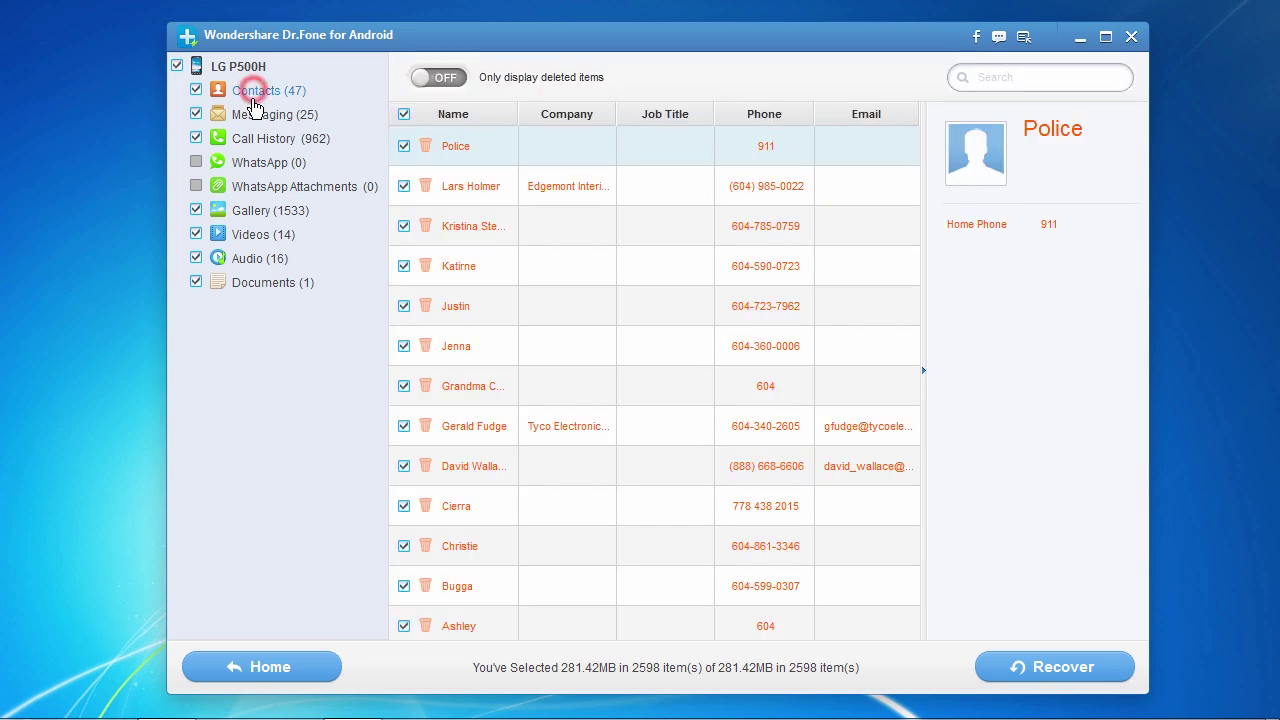
left_click(250, 209)
left_click(248, 234)
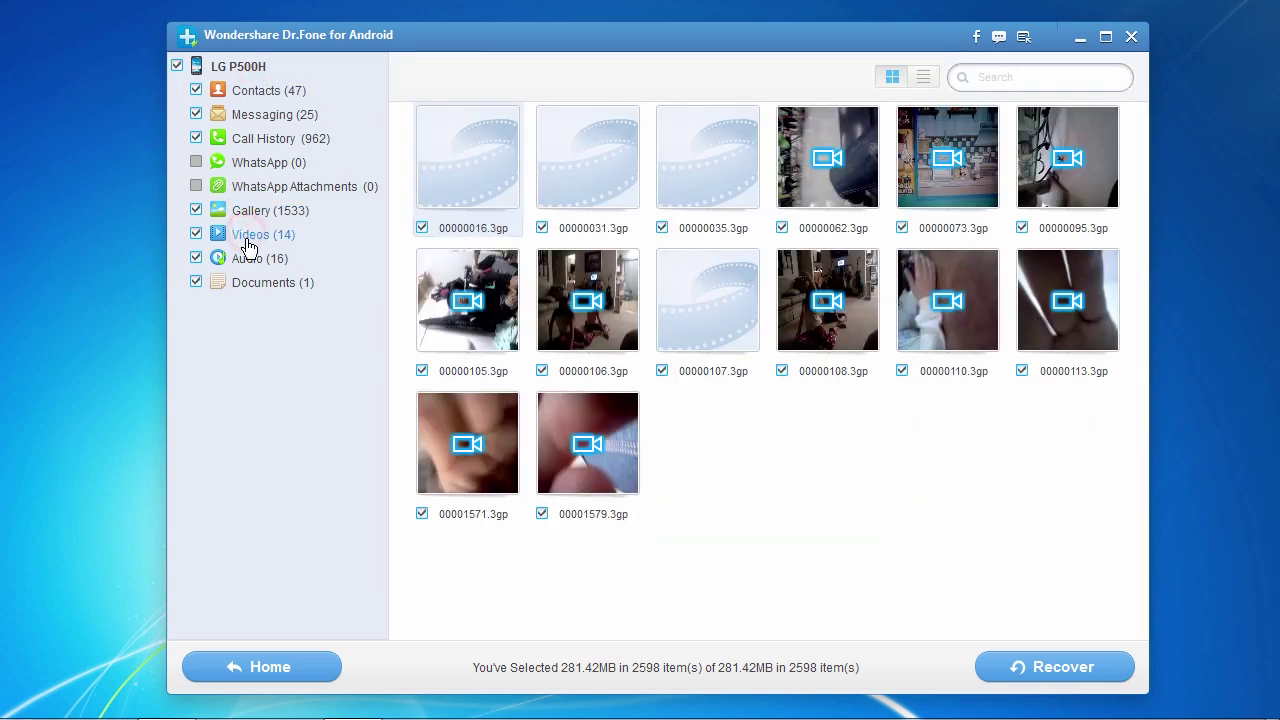
Step: Uncheck Documents, Audio and Videos, then check them all again
left_click(196, 282)
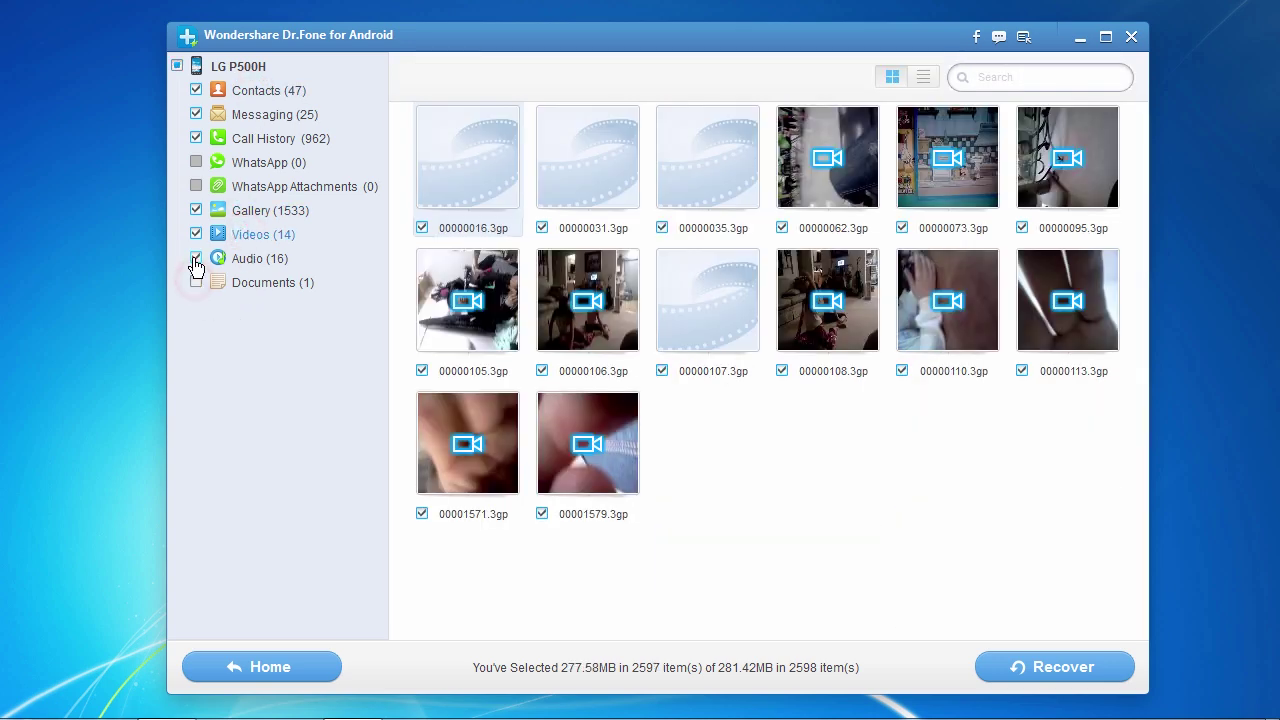
left_click(196, 260)
left_click(196, 235)
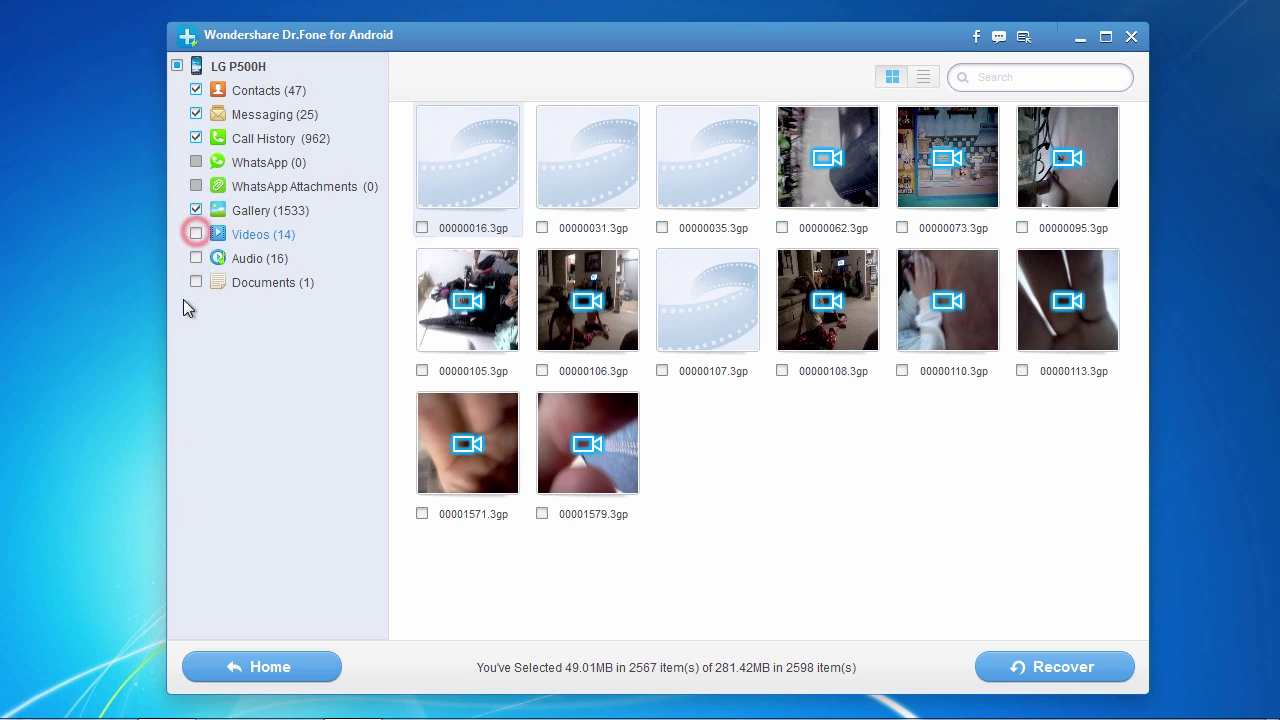
left_click(196, 234)
left_click(196, 258)
left_click(196, 282)
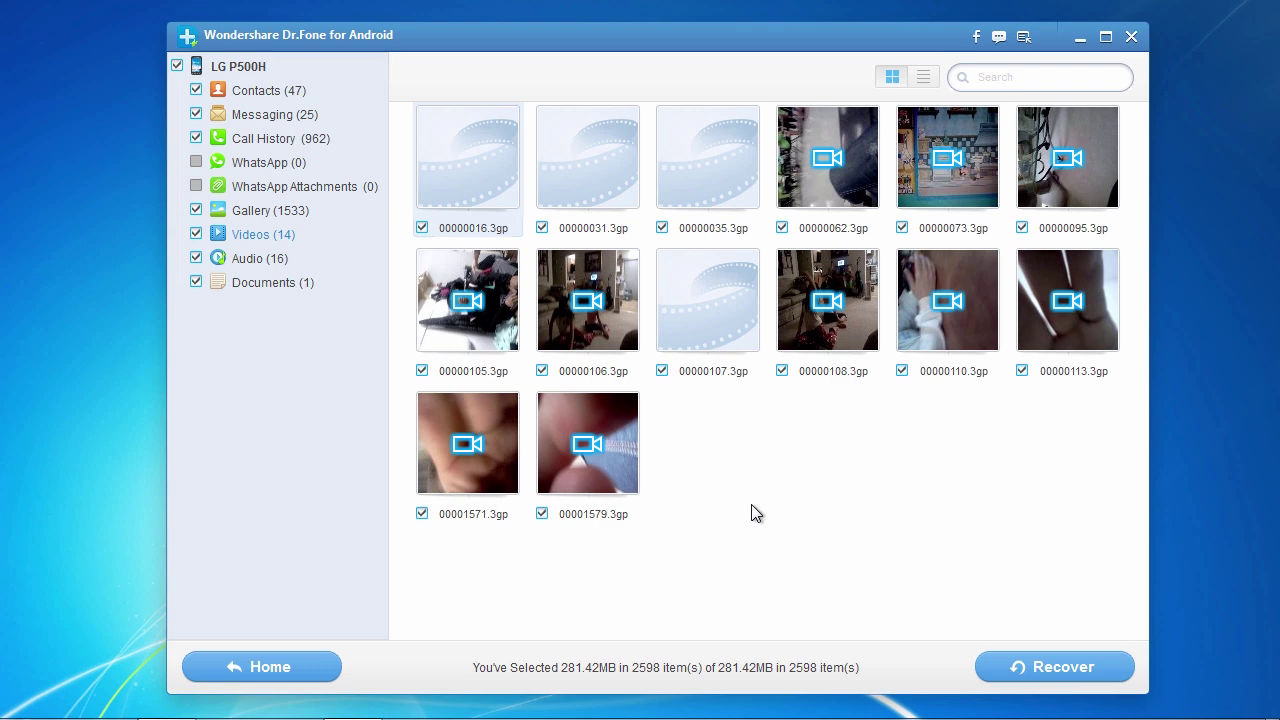
Step: Deselect videos 00000062, 00000073 and 00000095, then reselect all videos
left_click(781, 228)
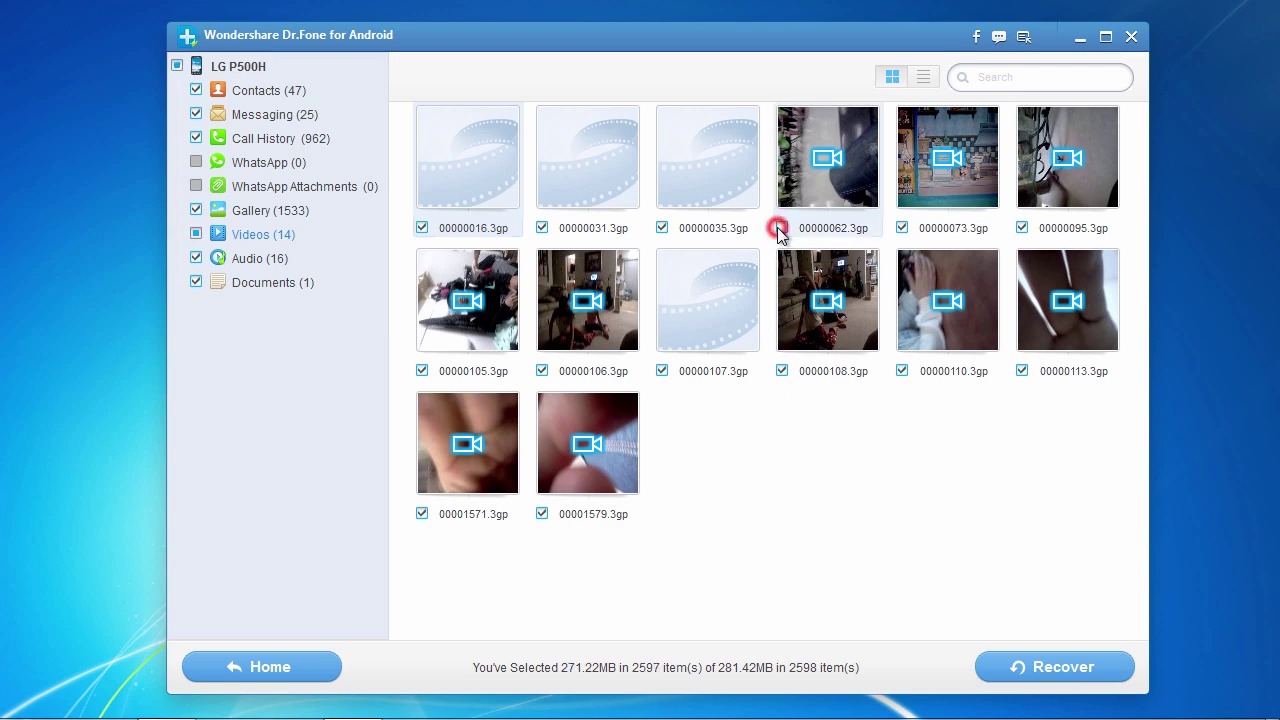
left_click(902, 228)
left_click(1022, 228)
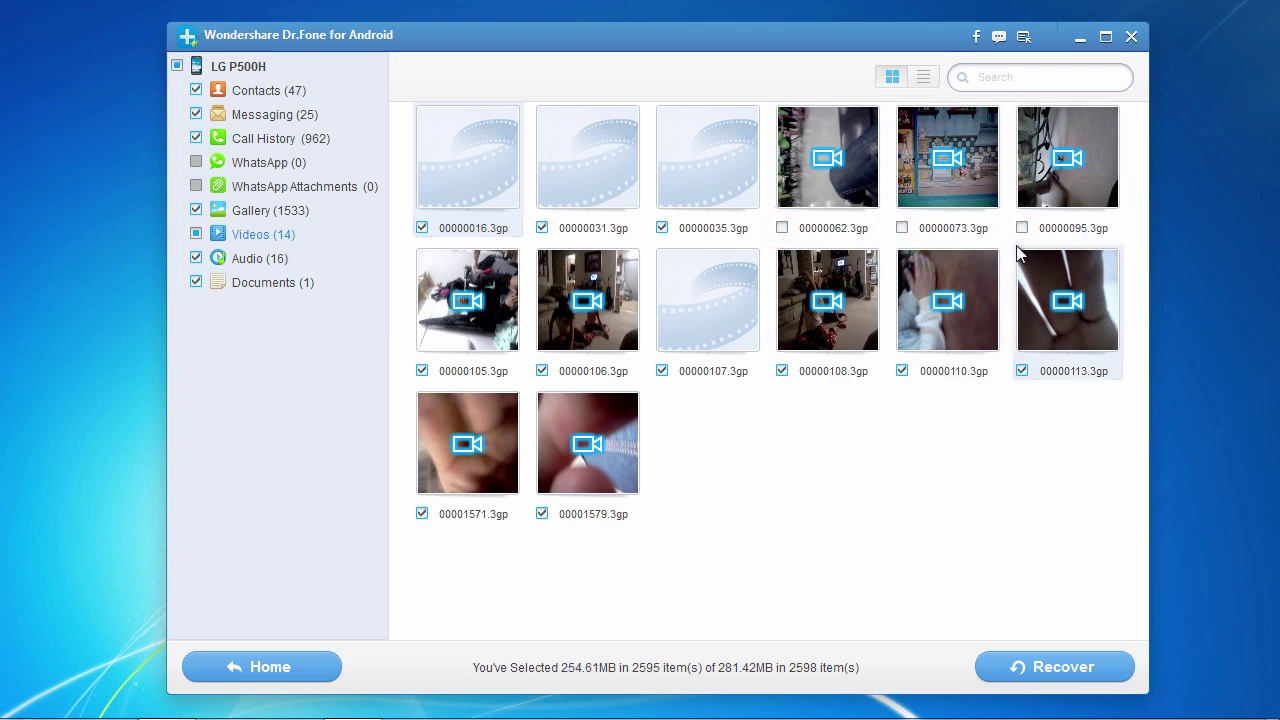
left_click(196, 236)
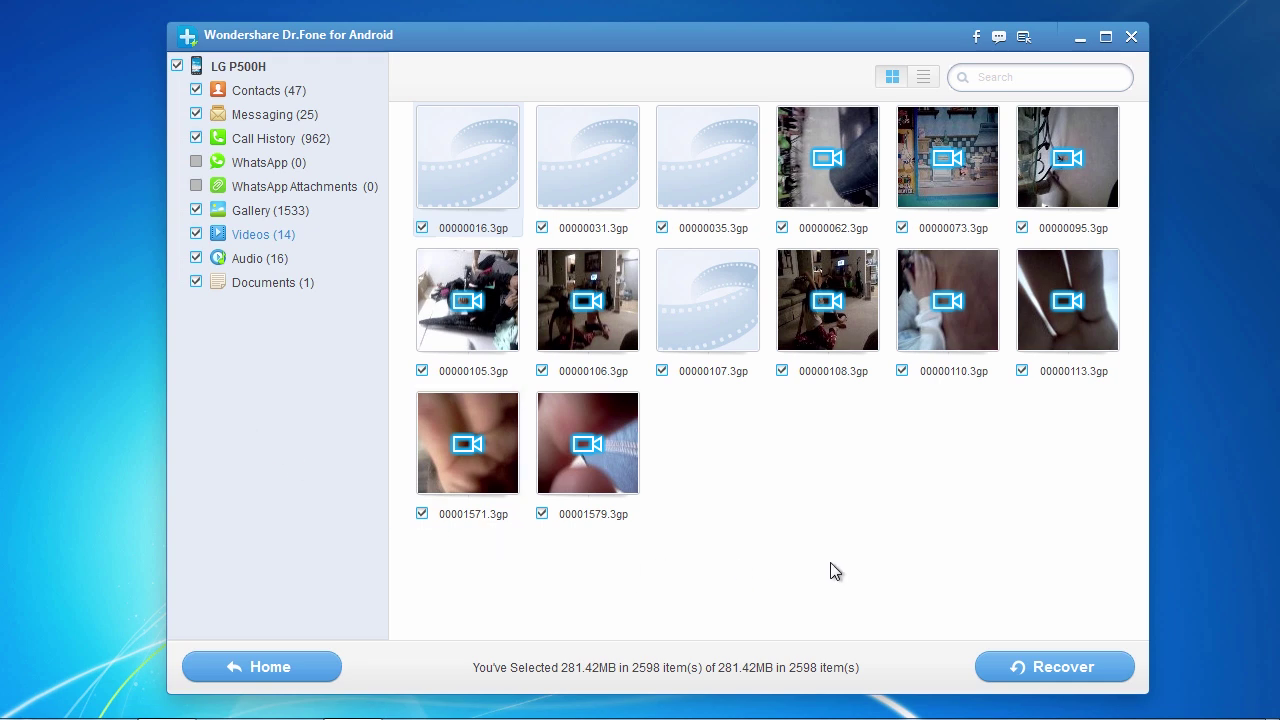
Step: Recover all 2598 items into the Documents folder and switch back to Internet Explorer
left_click(1049, 670)
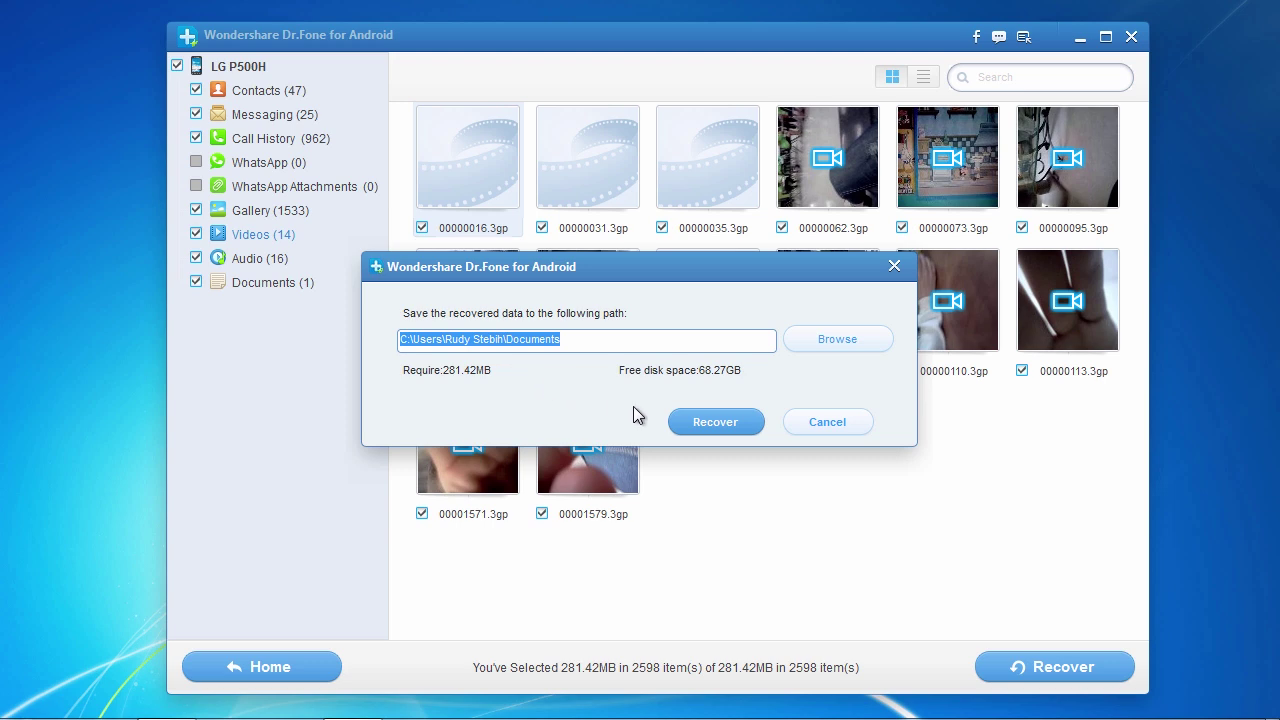
left_click(713, 423)
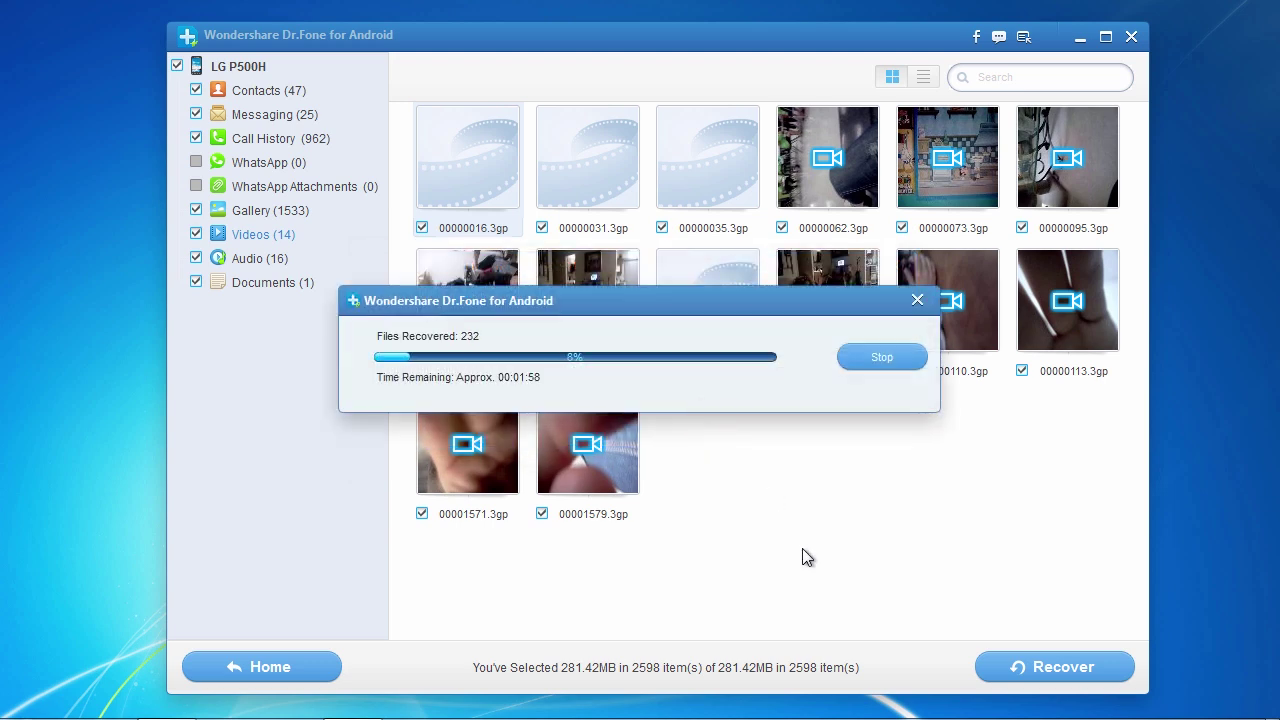
left_click(1177, 528)
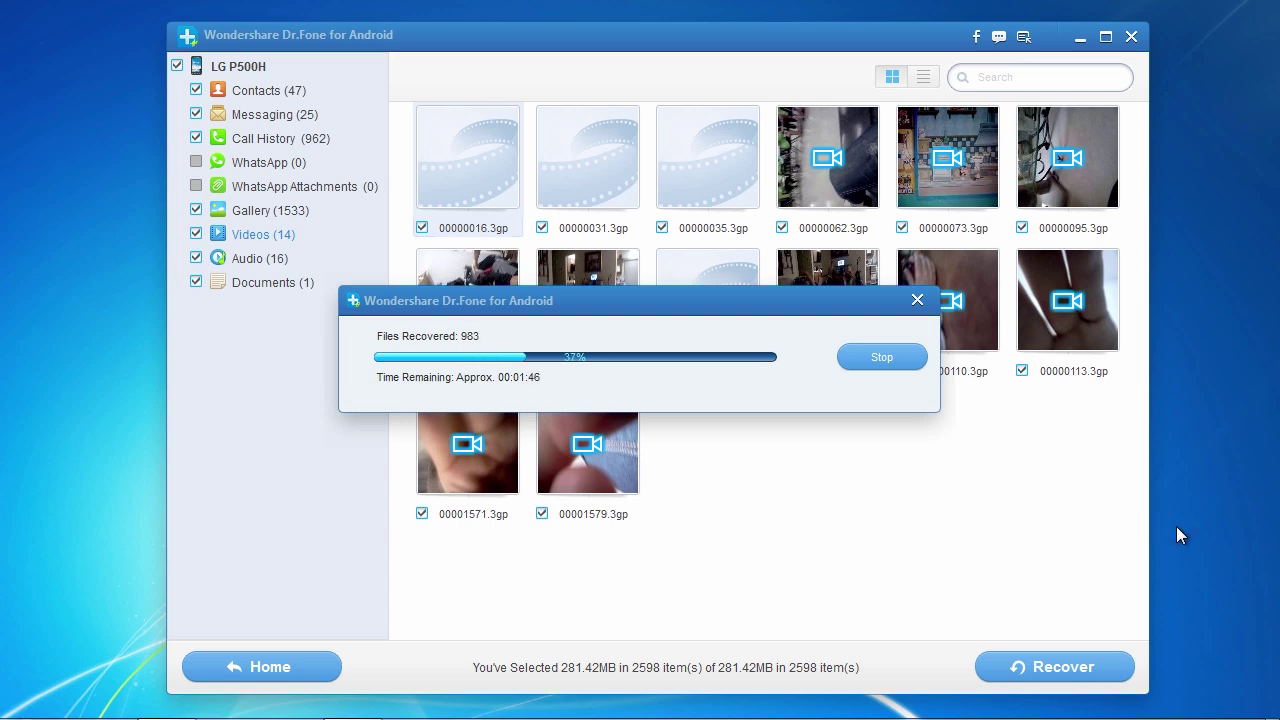
key("alt+Tab")
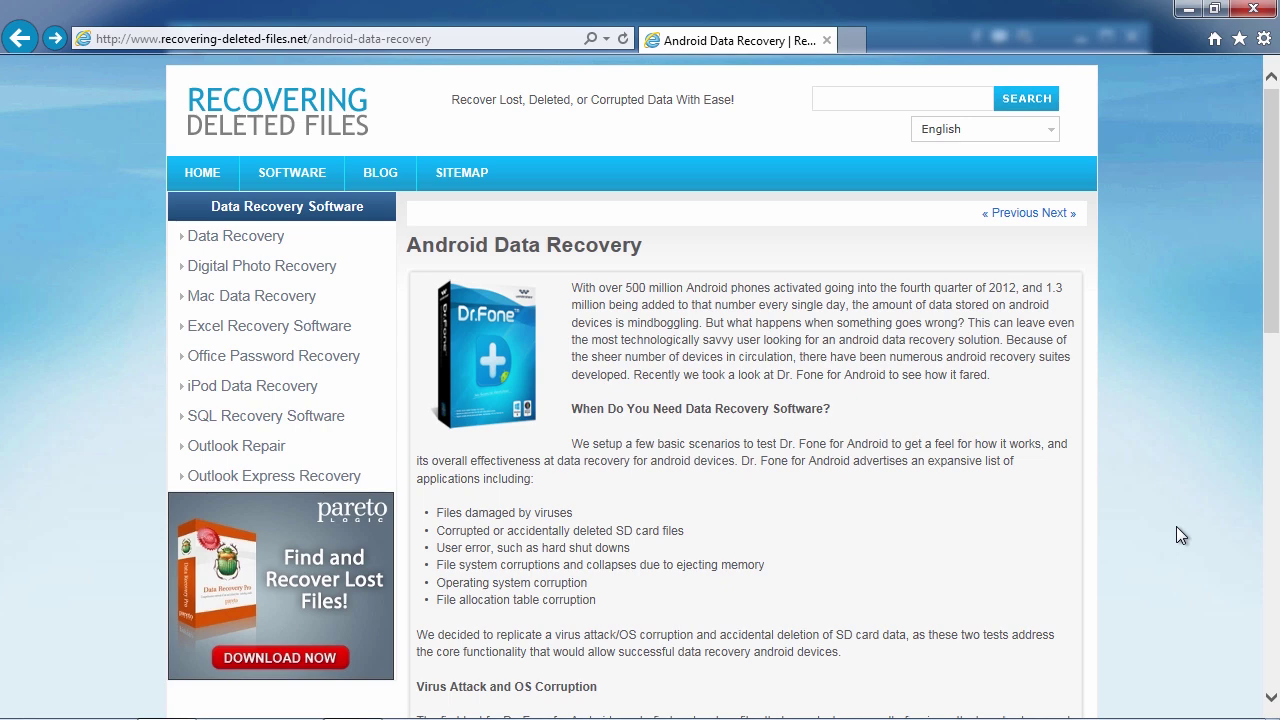
left_click_drag(1273, 310, 1277, 378)
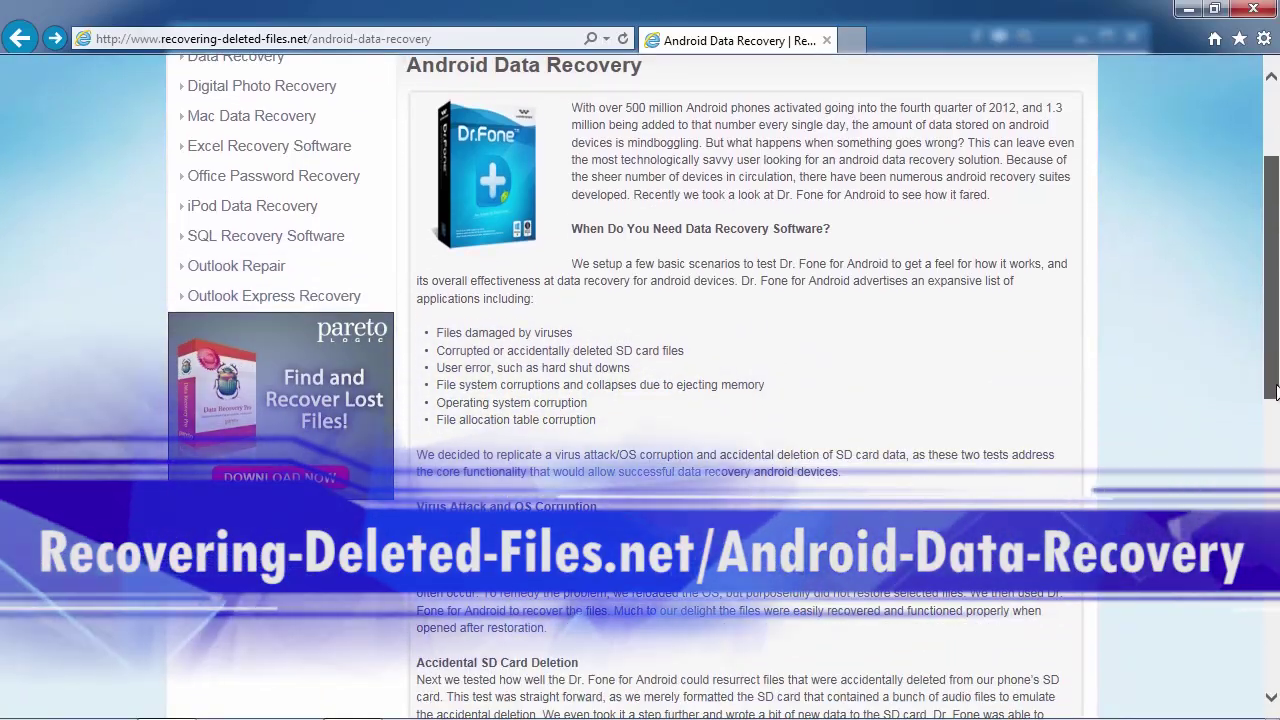
left_click_drag(1277, 378, 1277, 416)
left_click_drag(1273, 440, 1236, 480)
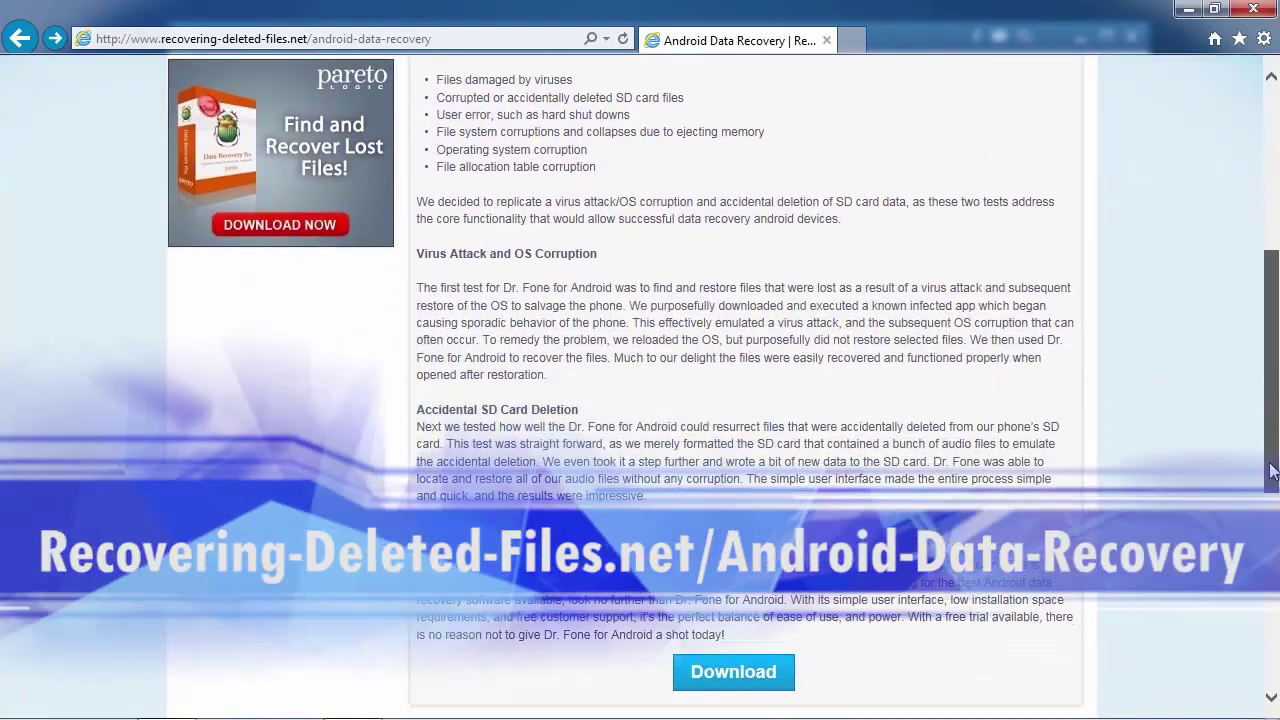